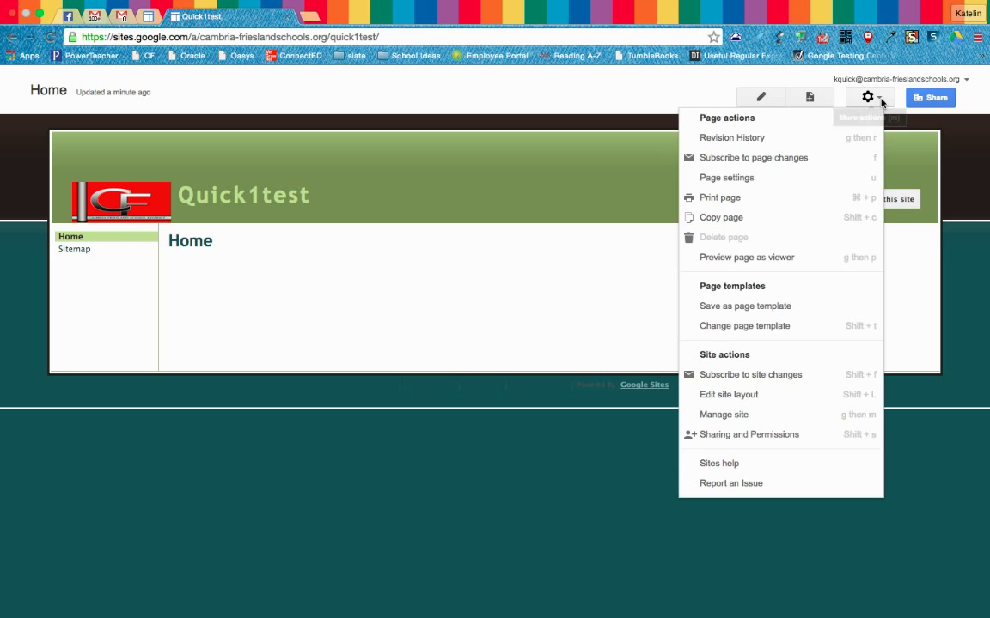
Step: Turn off the links to sub-pages in the Home page's settings and save them
left_click(786, 189)
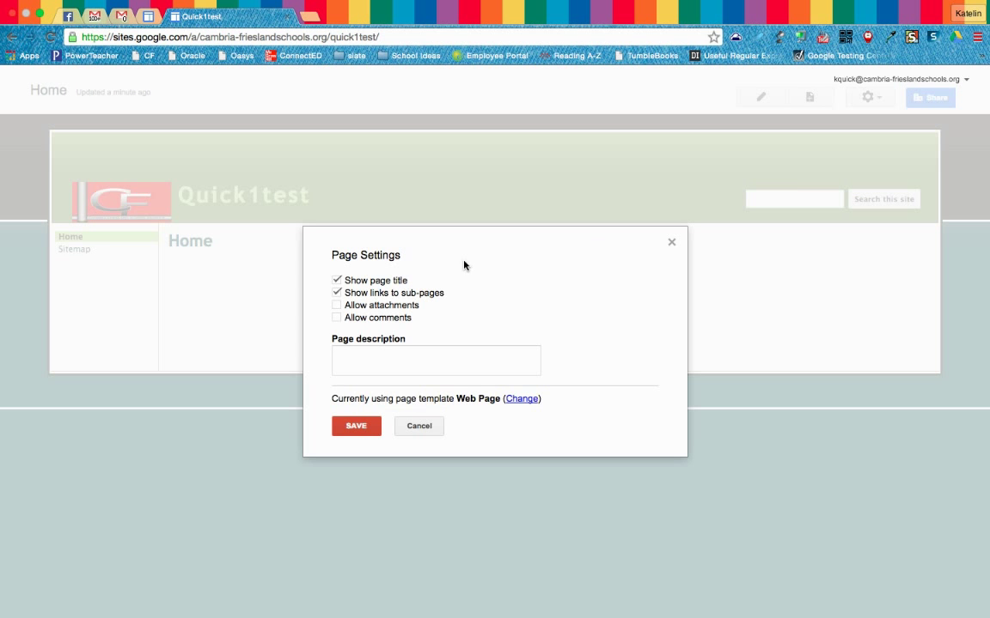
left_click(399, 298)
left_click(353, 424)
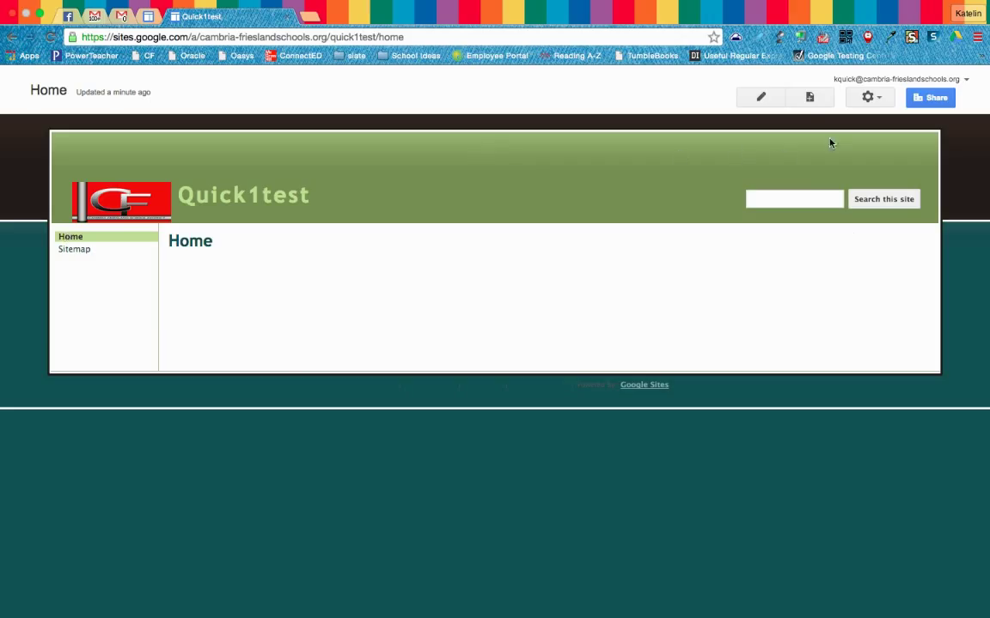
Step: Create a top-level page named TEST with the Web Page template and save it
left_click(809, 99)
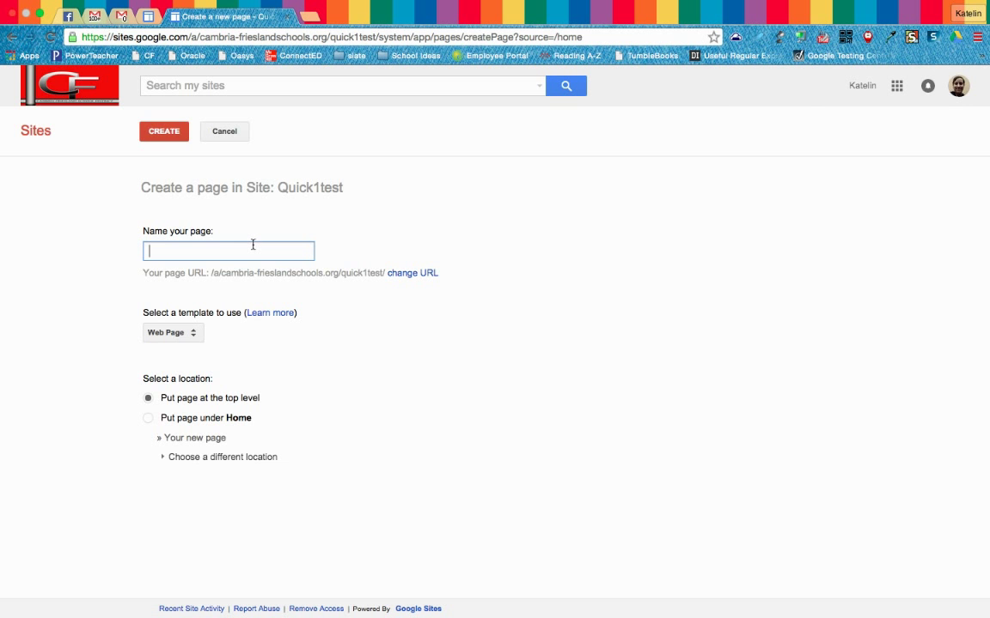
type("TEST")
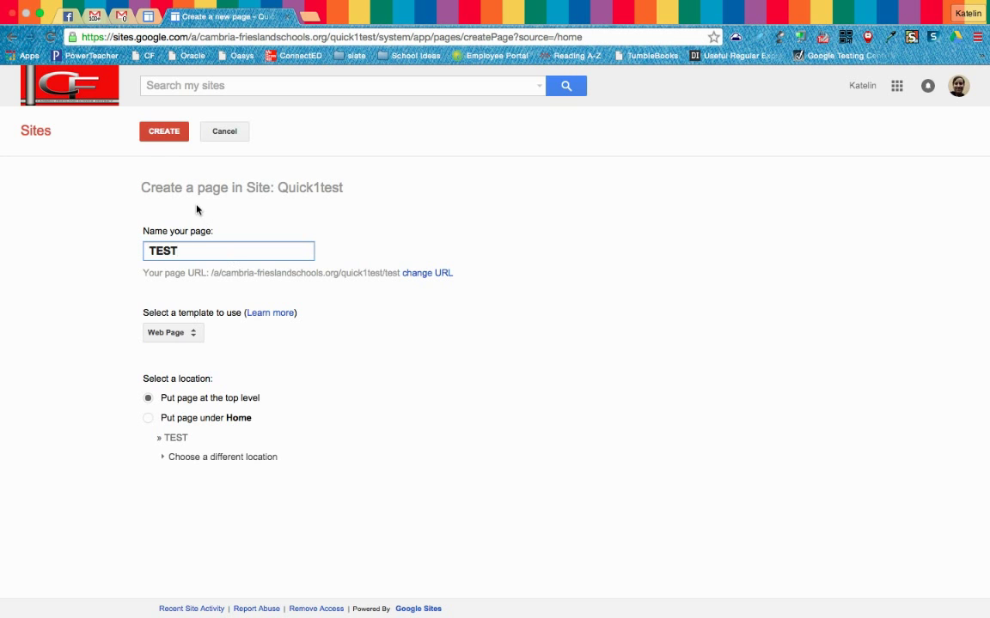
left_click(159, 137)
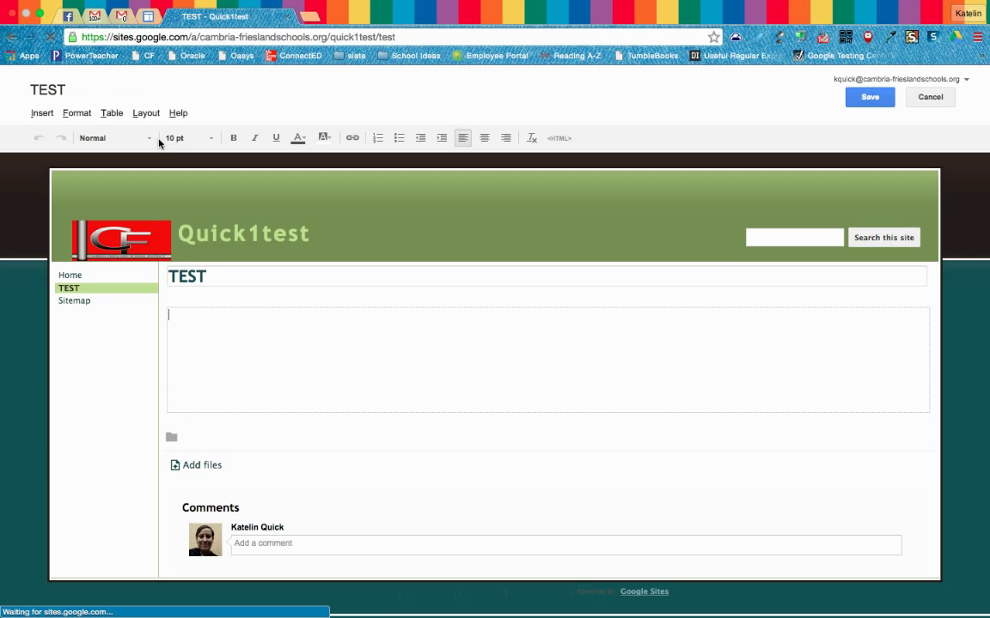
left_click(886, 97)
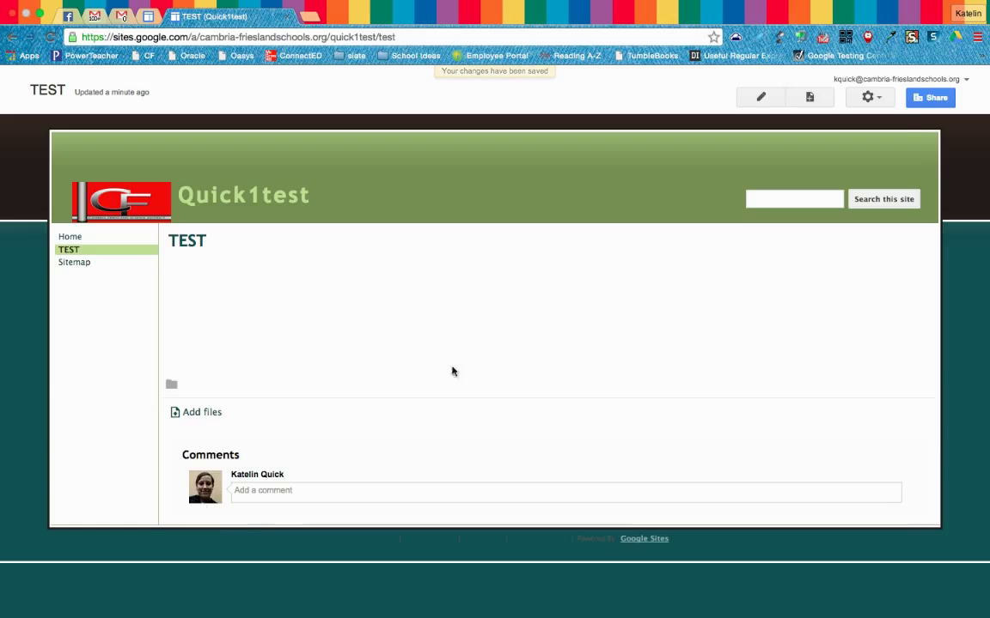
Step: Turn off sub-page links, attachments and comments in the TEST page's settings and save them
left_click(882, 103)
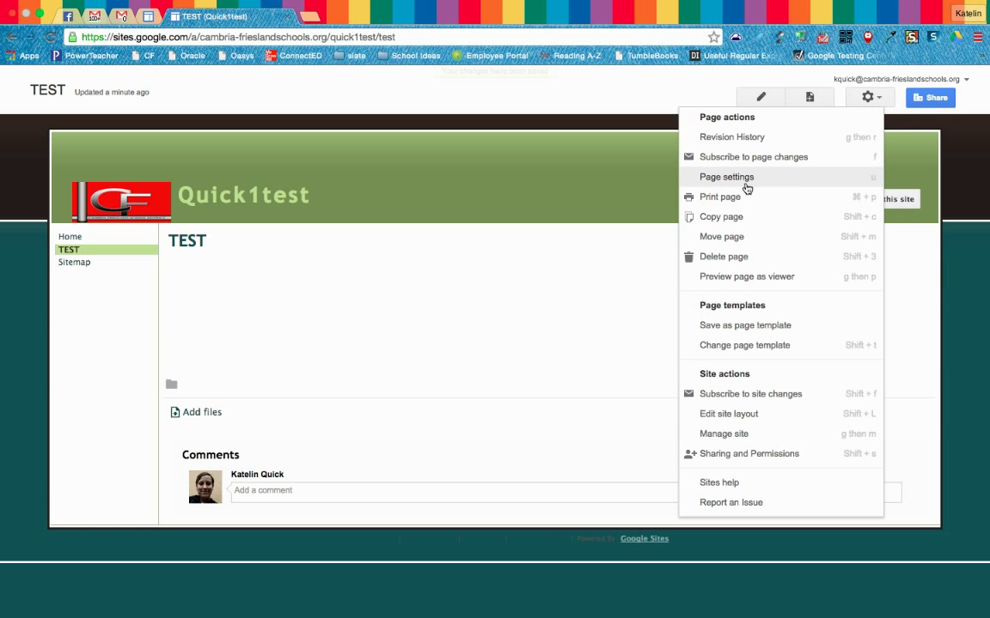
left_click(747, 189)
left_click(365, 251)
left_click(402, 265)
left_click(391, 277)
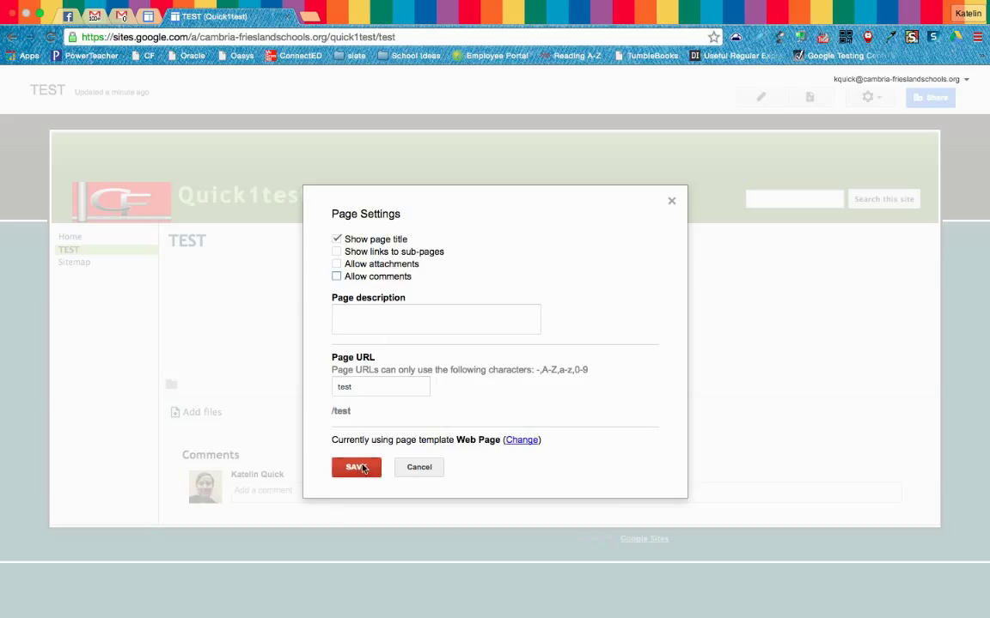
left_click(361, 470)
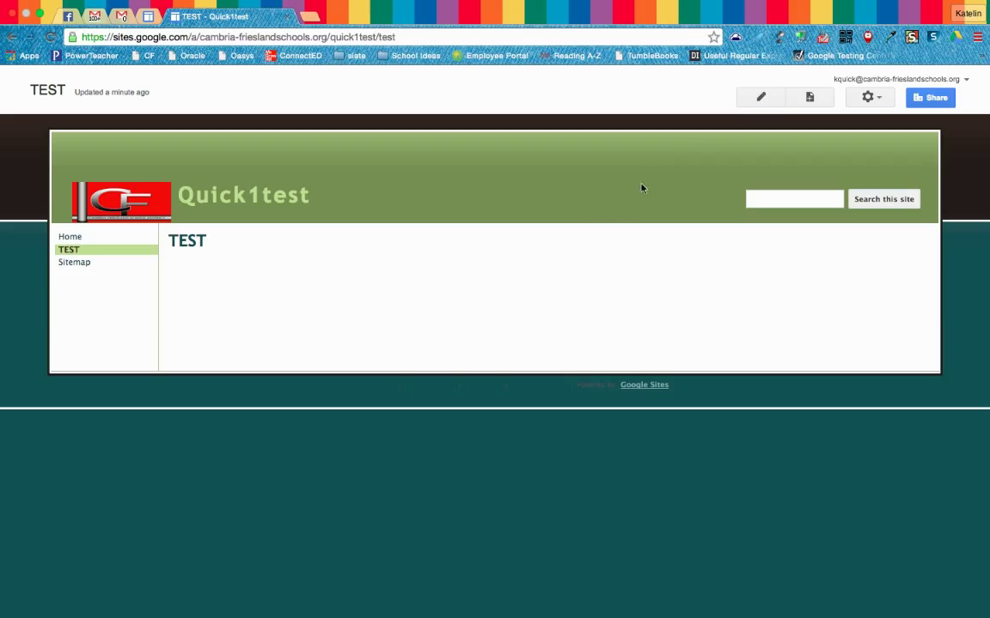
Step: Open the TEST page for editing and enter "hi how are you" in its body
left_click(761, 99)
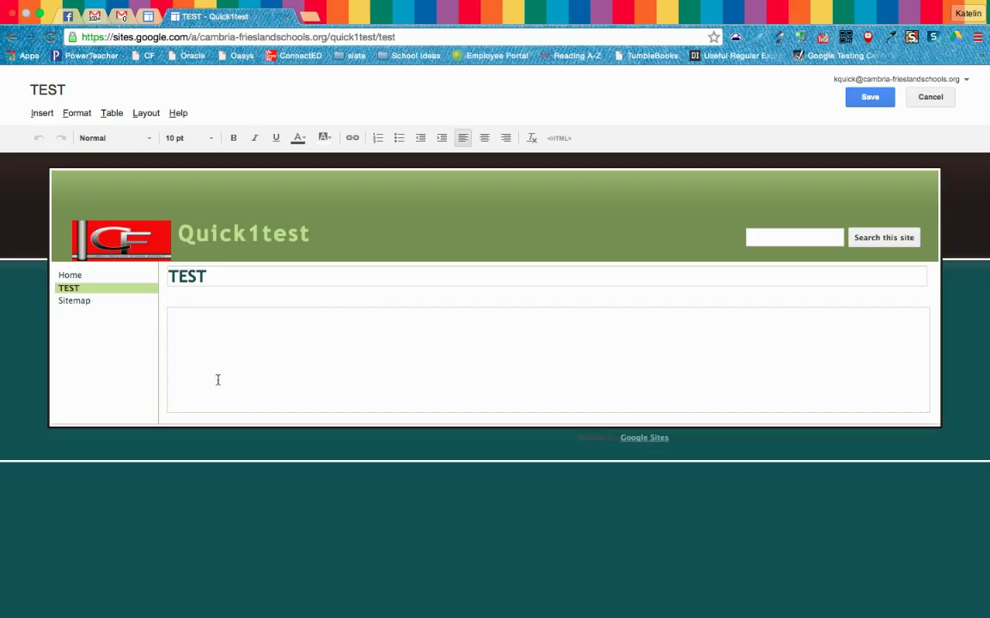
left_click(225, 275)
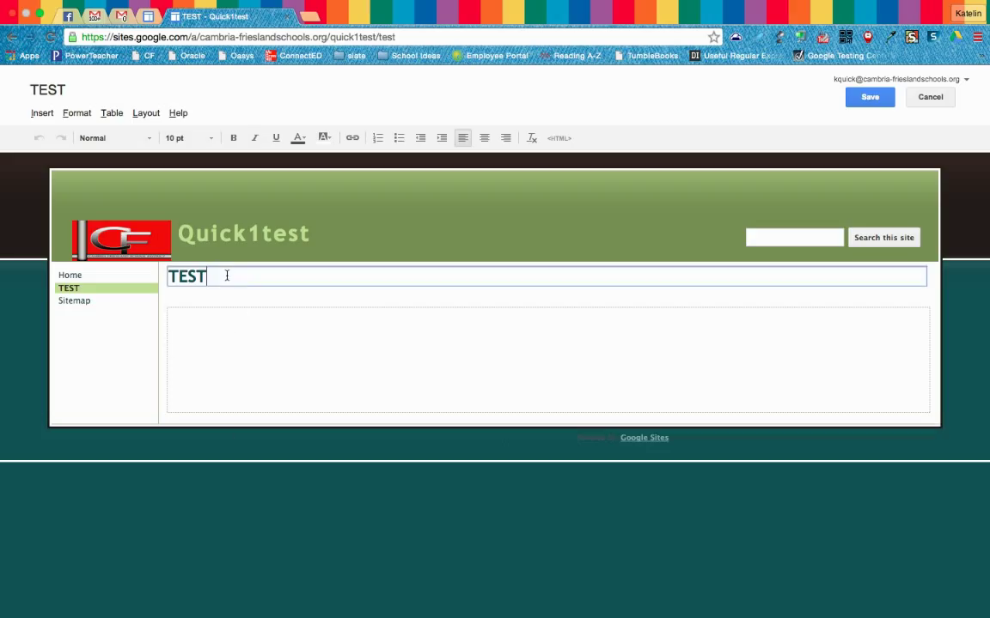
left_click(191, 374)
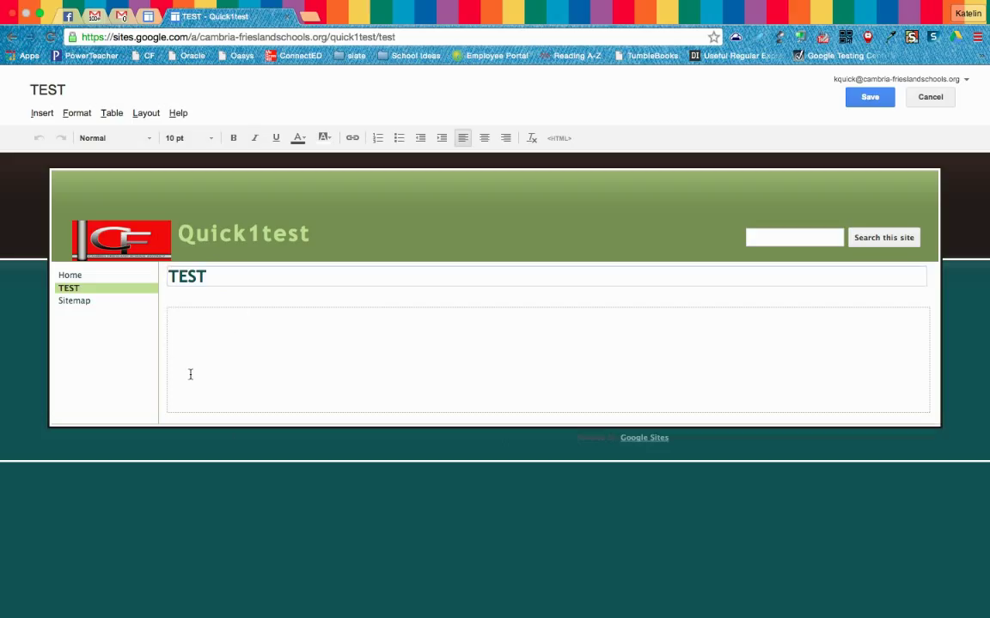
type("hi how are you")
Step: Set the whole line "hi how are you" to 18 pt and colour its text red
triple_click(186, 316)
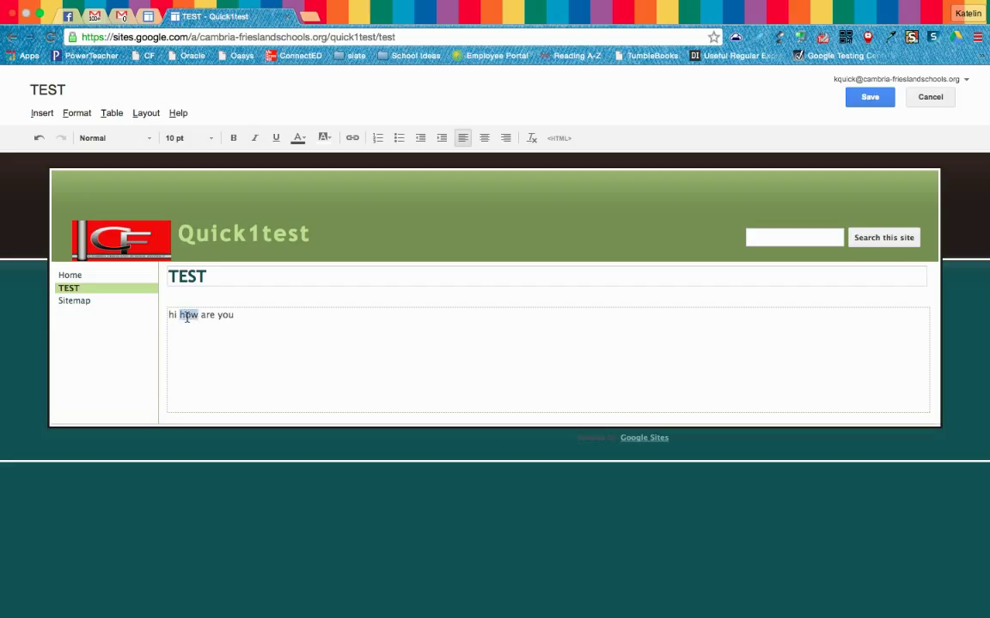
left_click(210, 138)
left_click(180, 227)
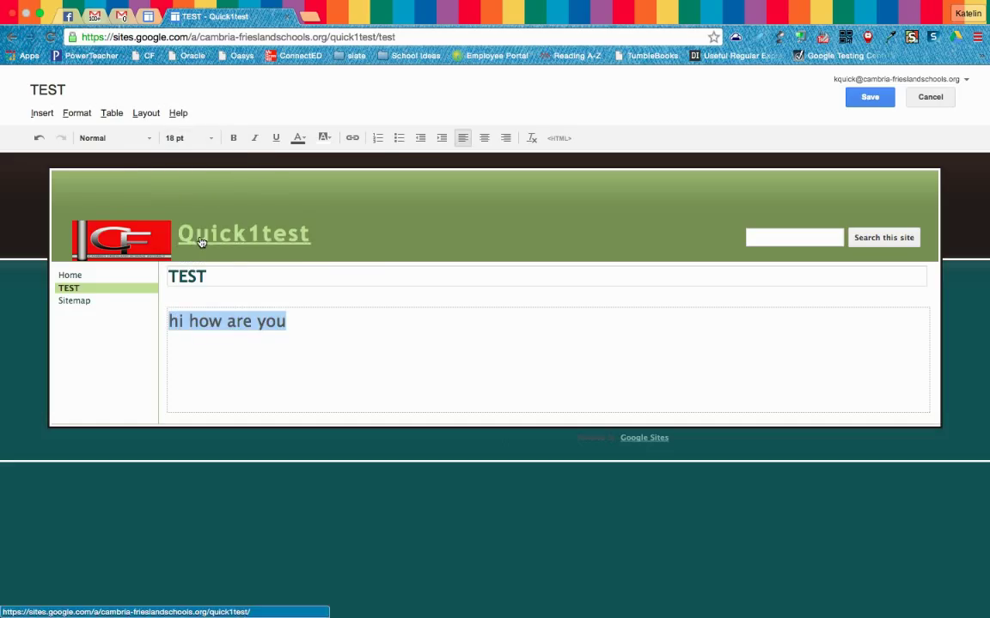
left_click(299, 139)
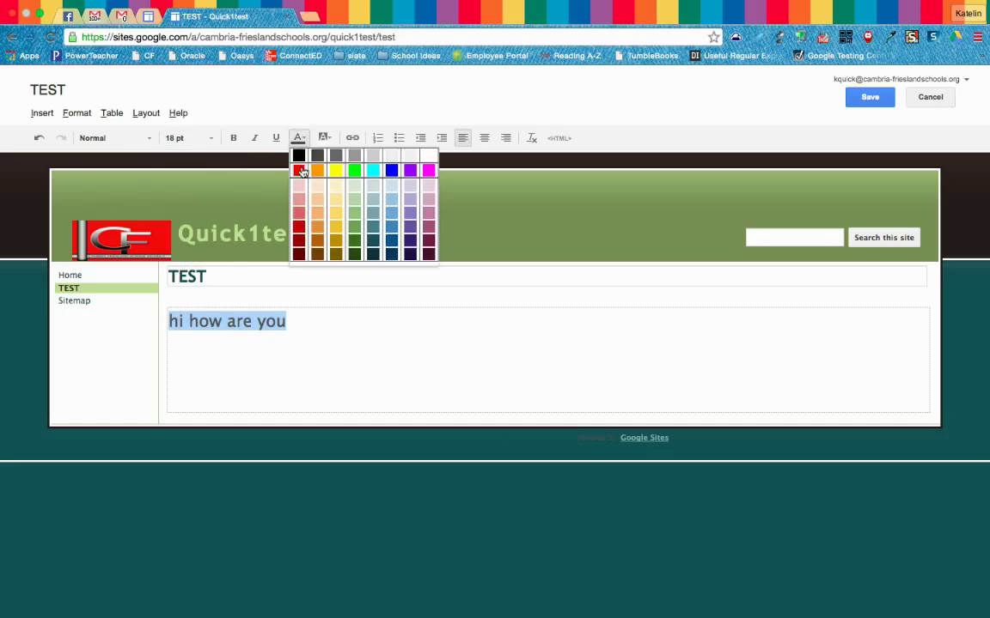
left_click(299, 171)
Step: Give the line "hi how are you" a blue highlight and centre it on the page
left_click(325, 143)
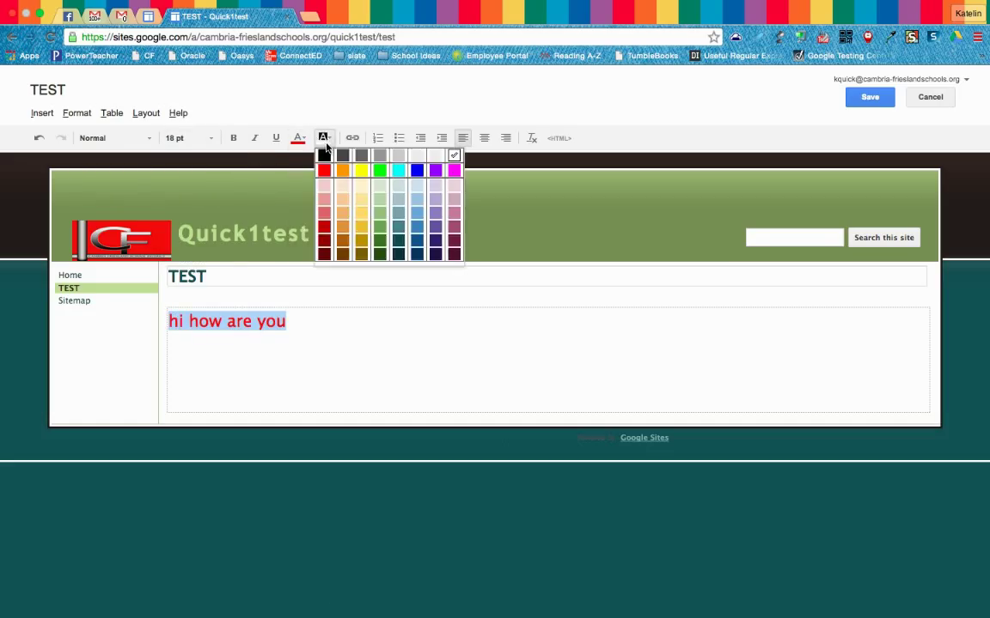
left_click(416, 170)
left_click(387, 337)
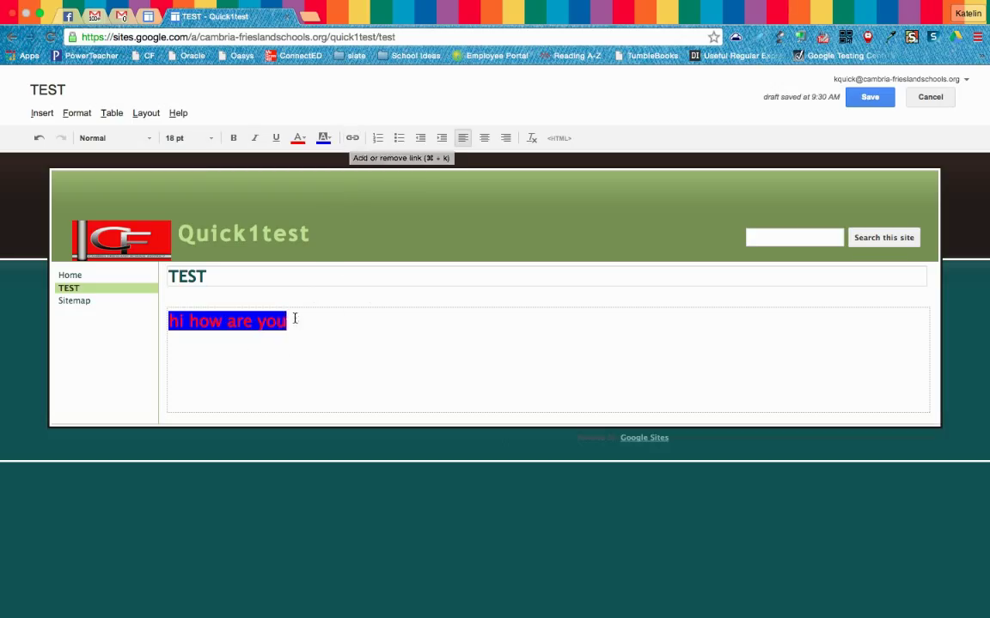
double_click(280, 320)
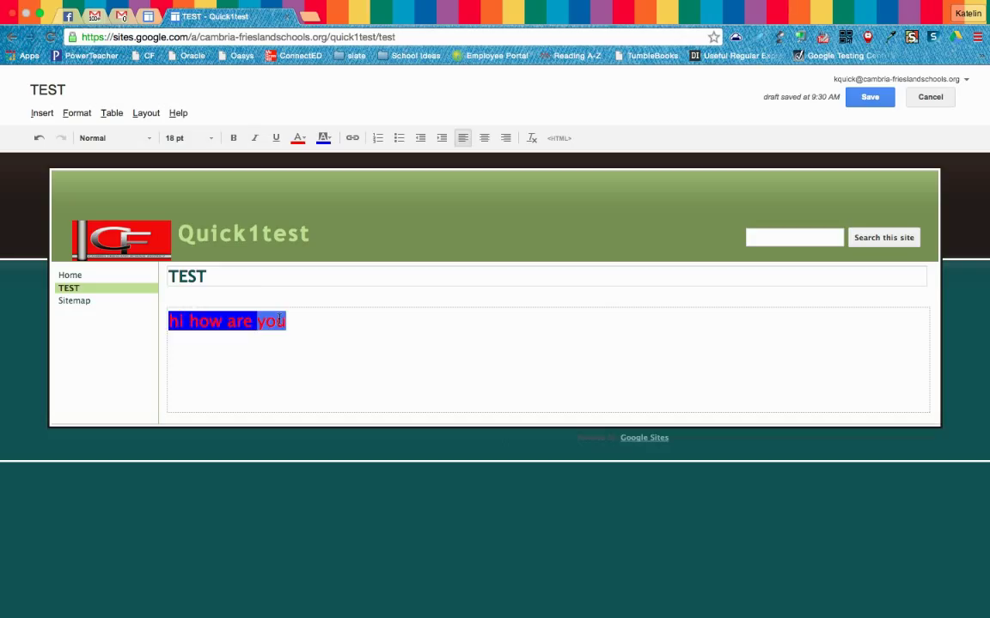
left_click(484, 138)
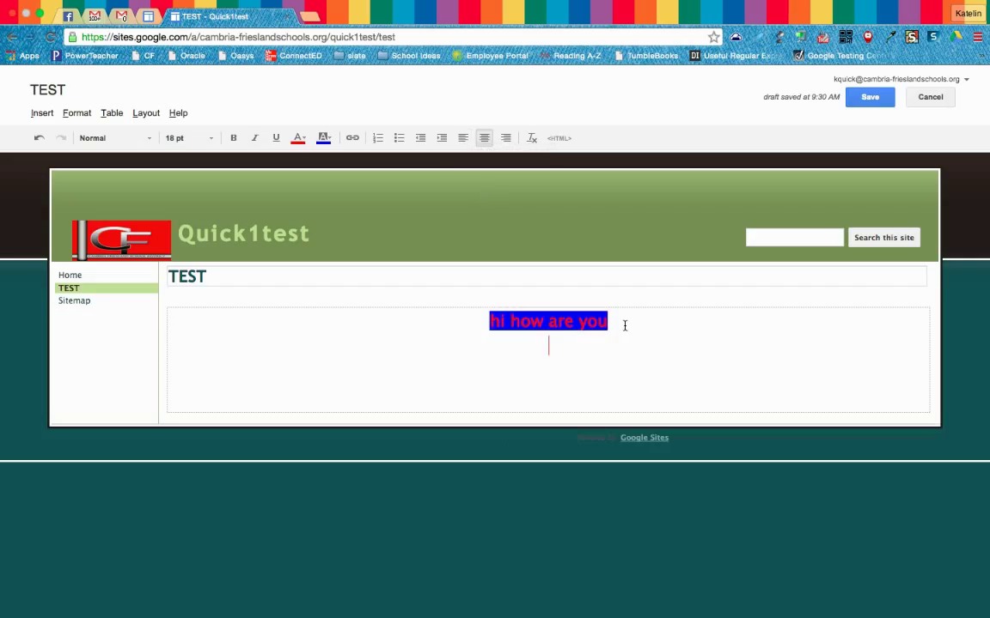
left_click(49, 119)
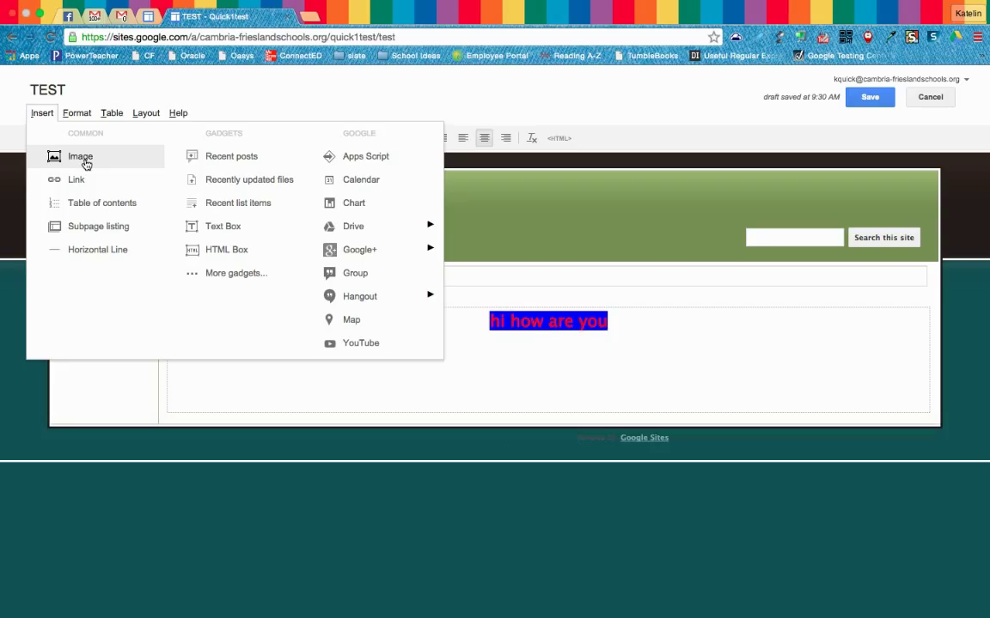
left_click(360, 343)
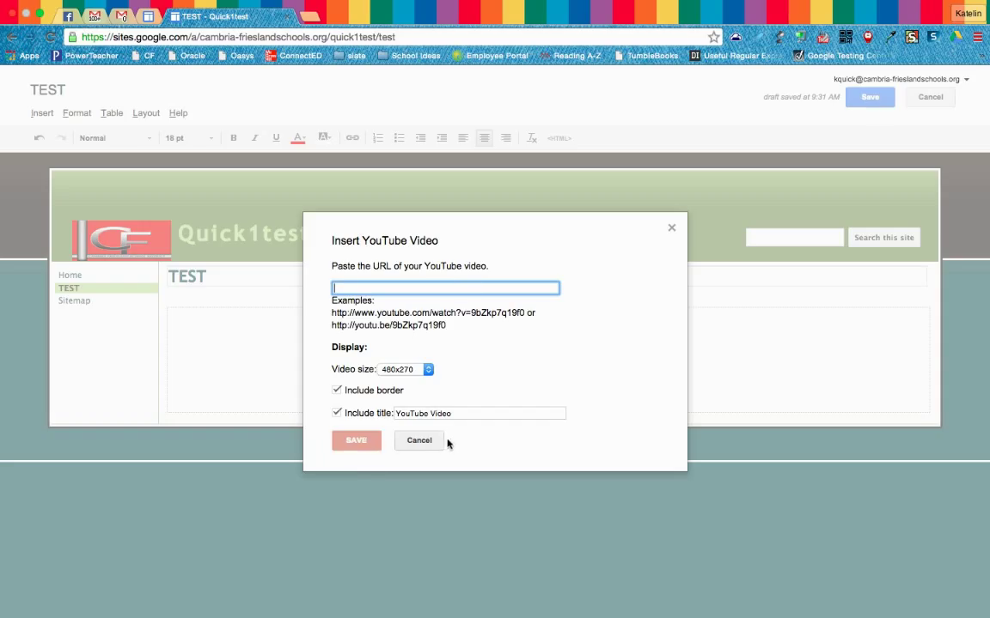
left_click(419, 441)
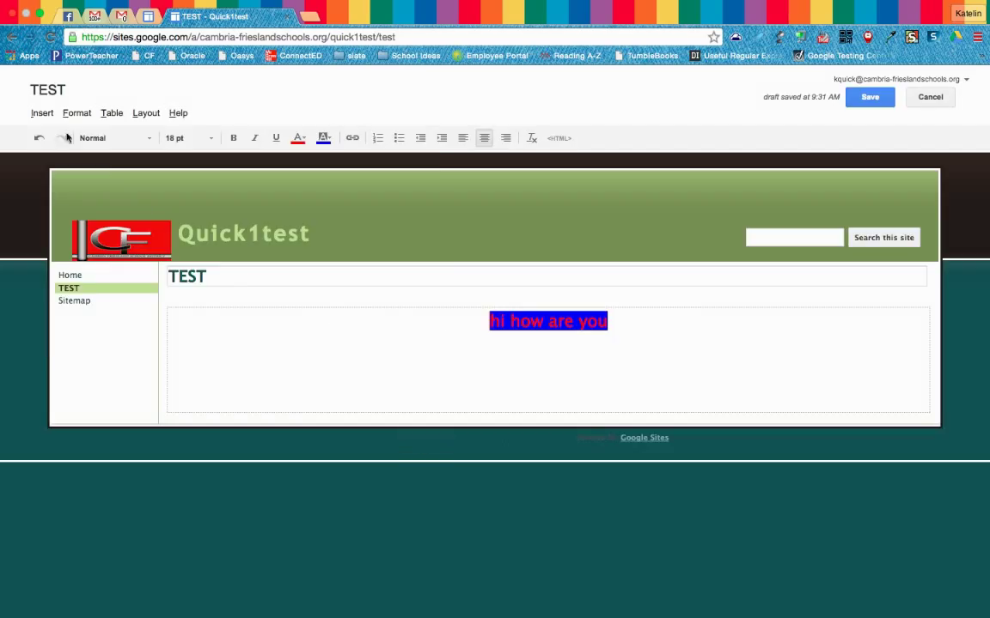
Step: Insert the Drive document "Technology Handout" into the page with its border and title included and a height of 600 pixels
left_click(47, 116)
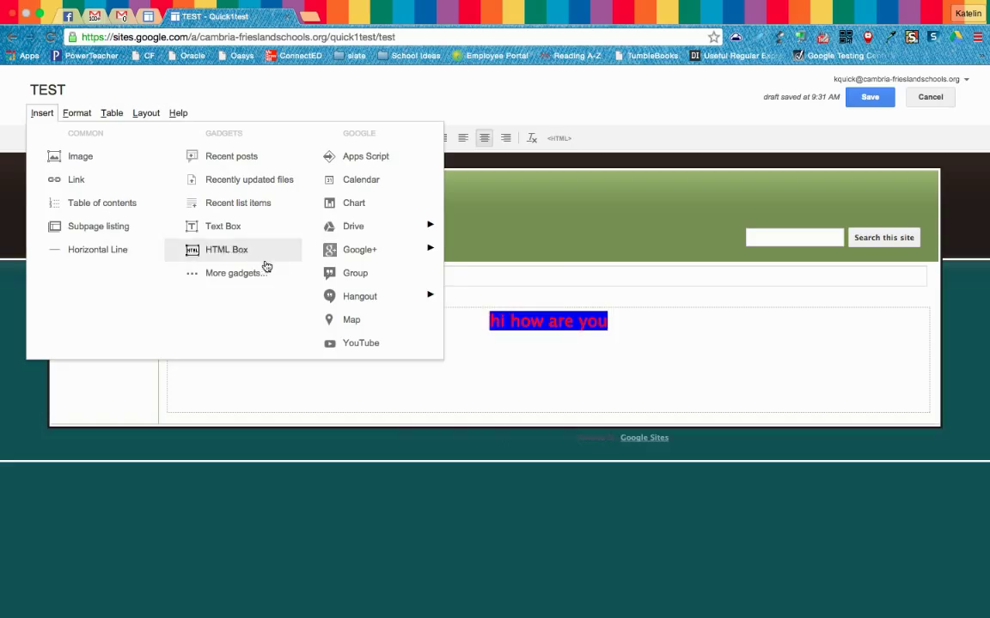
mouse_move(359, 227)
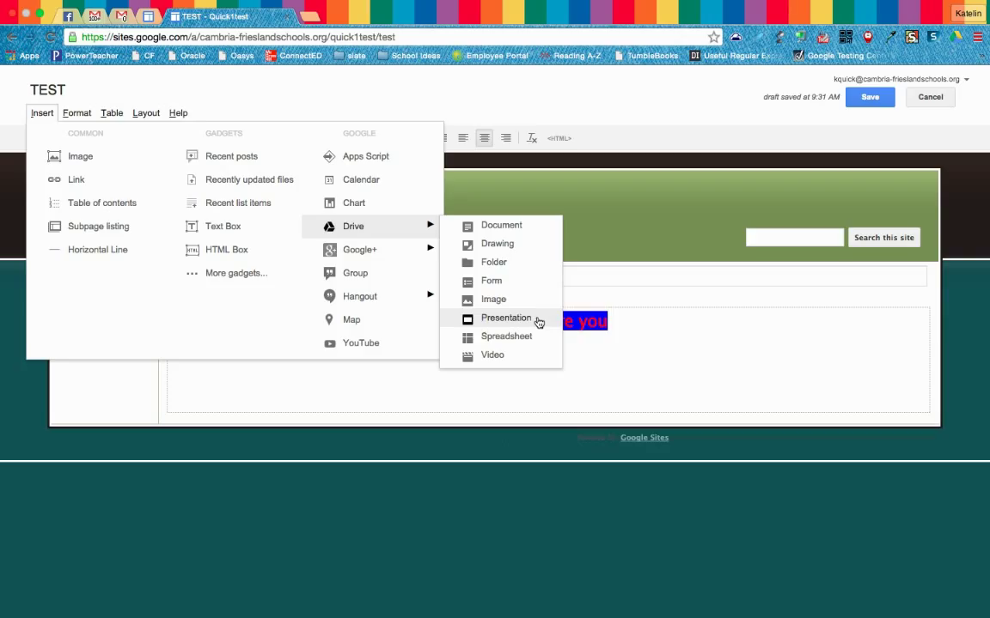
left_click(502, 225)
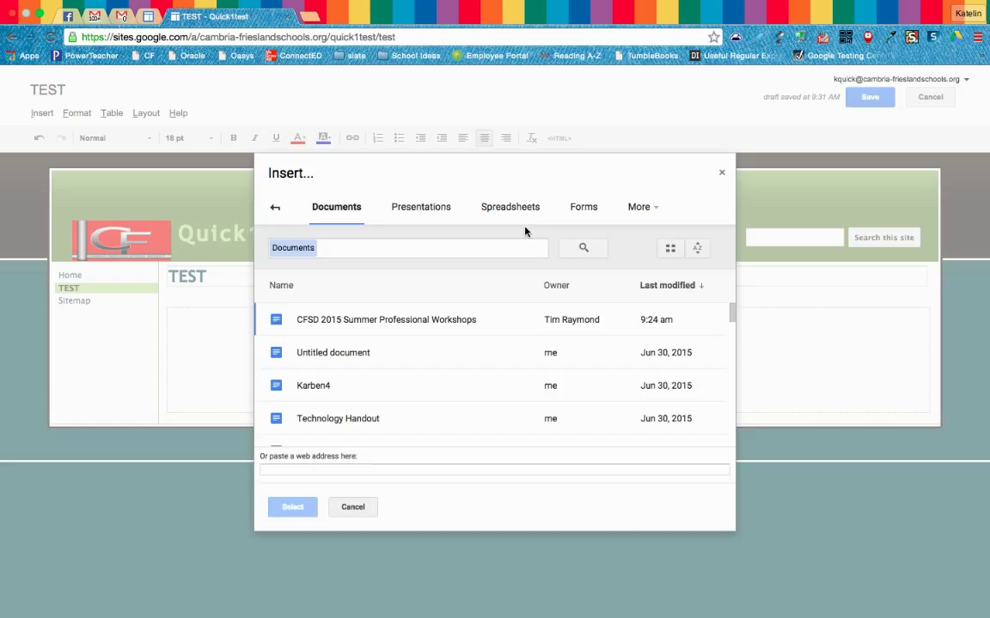
left_click(353, 416)
left_click(292, 508)
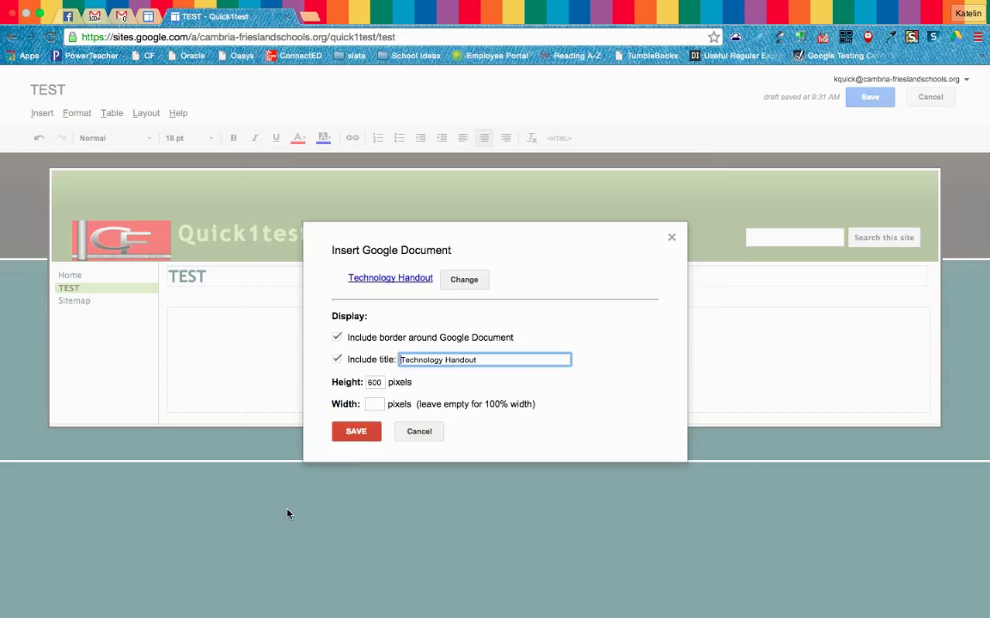
left_click(355, 432)
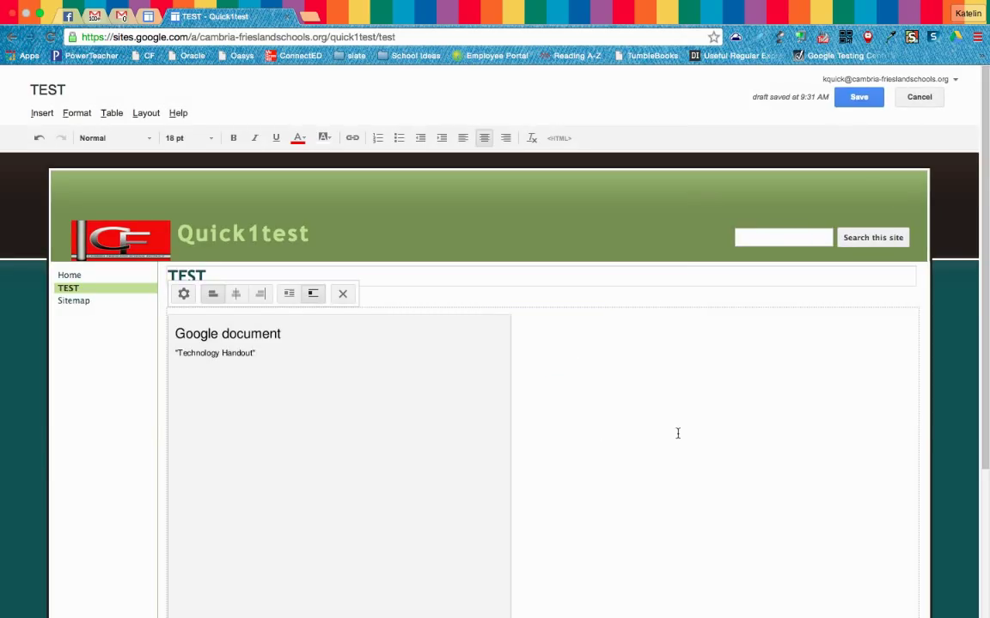
Step: Centre the embedded Technology Handout document on the page and save the page
scroll(677, 434, "down", 3)
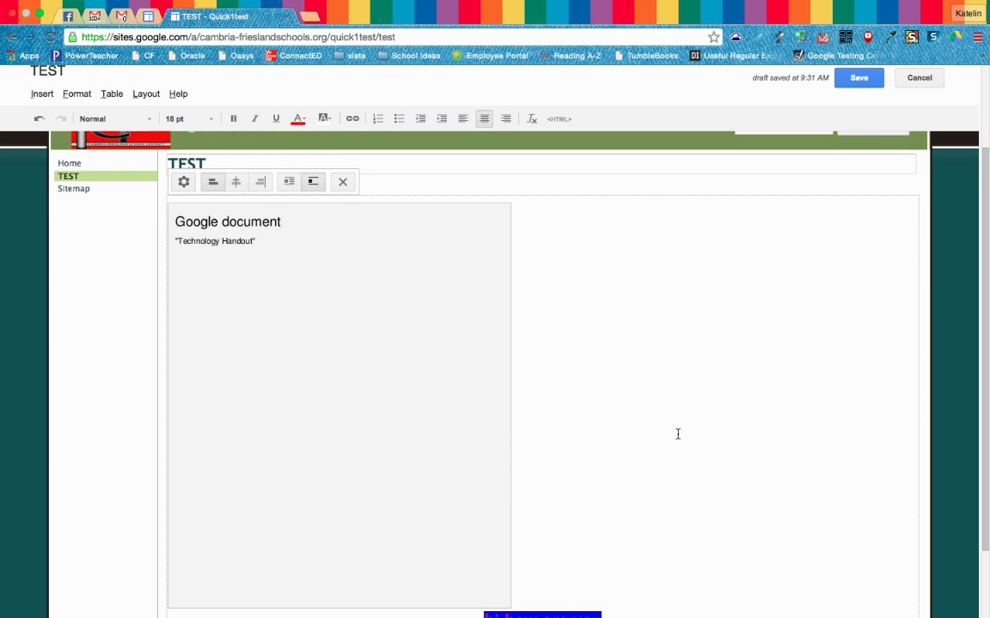
left_click(234, 181)
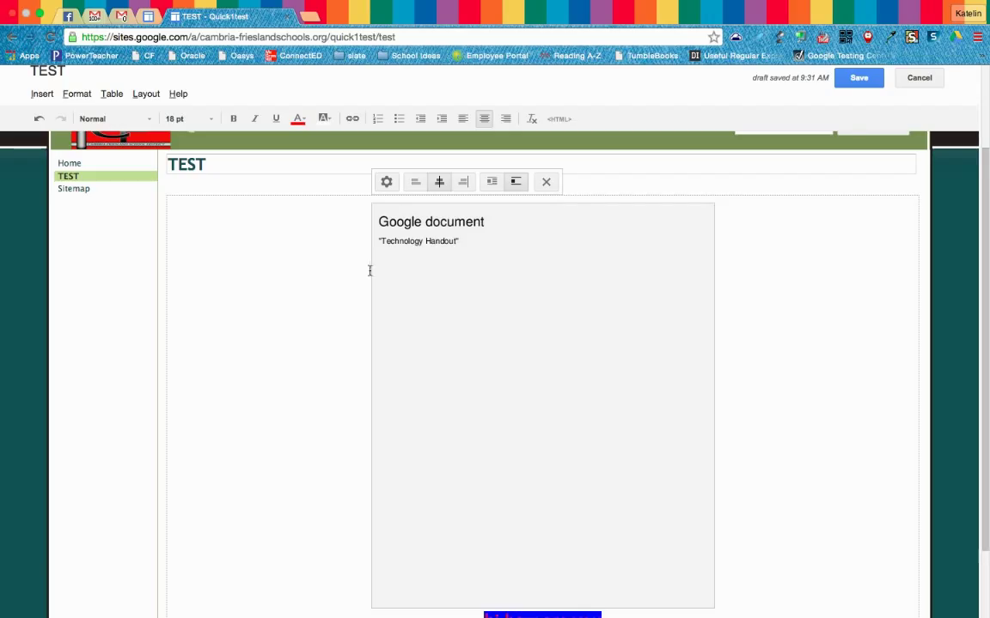
left_click(856, 77)
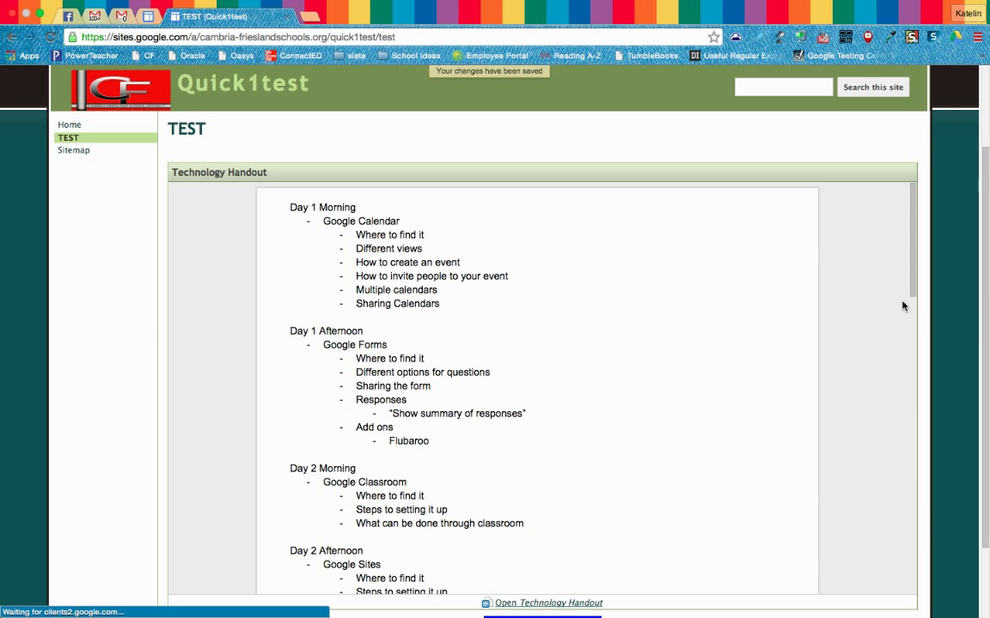
Step: Review the embedded handout and the text below it on the TEST page, reopen the page for editing and save it
scroll(902, 304, "up", 1)
scroll(902, 306, "down", 1)
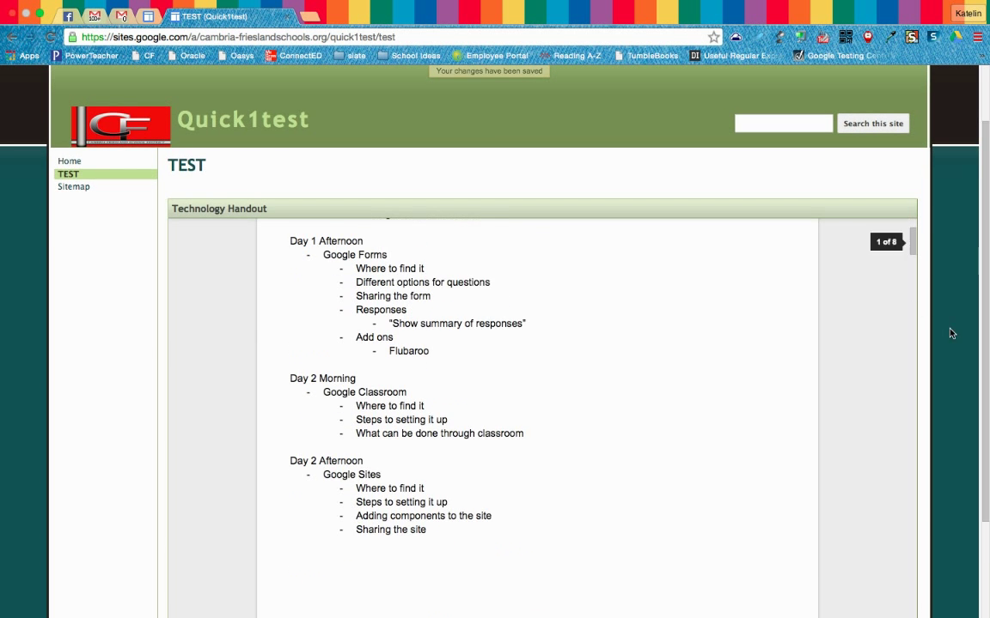
scroll(954, 338, "down", 3)
scroll(901, 353, "down", 5)
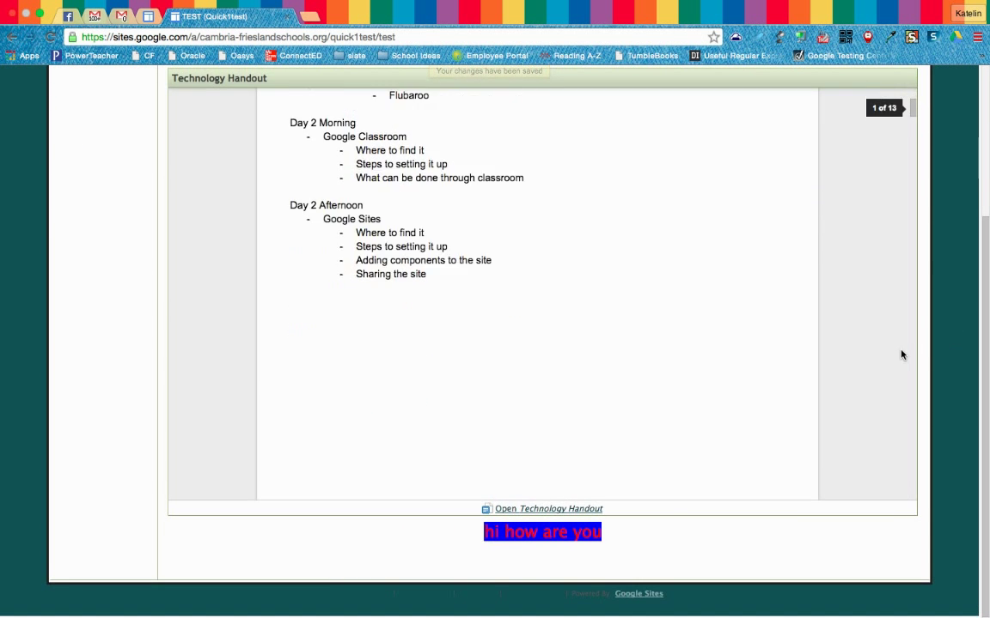
scroll(901, 355, "up", 3)
scroll(901, 361, "up", 6)
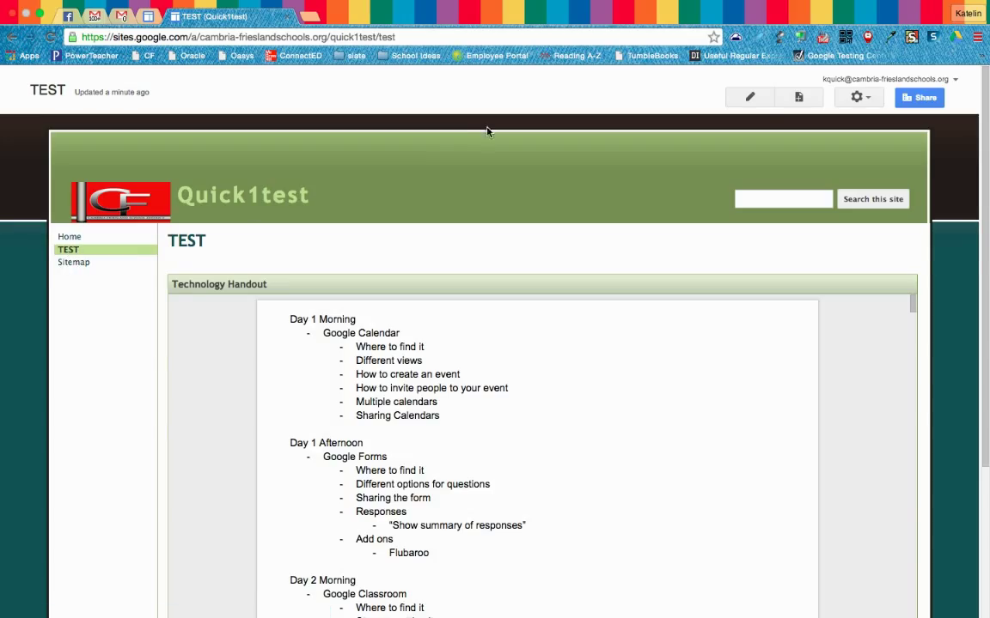
left_click(752, 98)
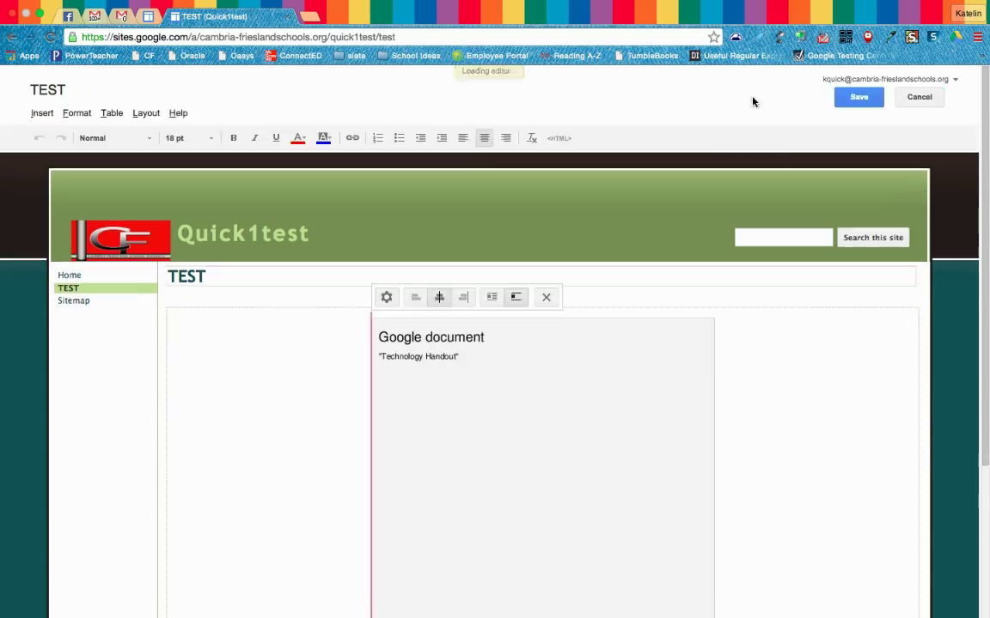
left_click(859, 105)
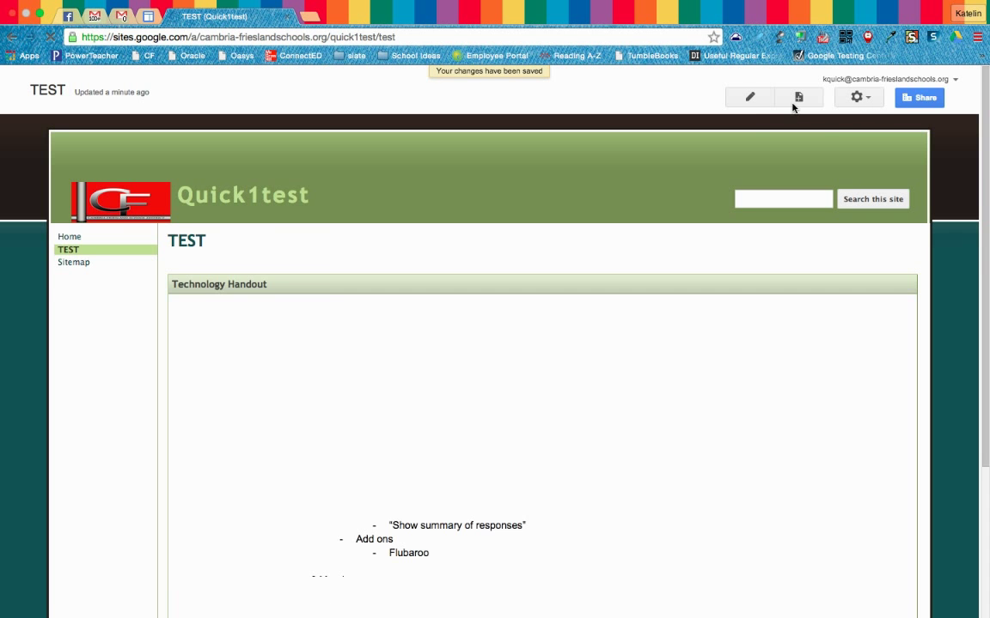
Step: Create a web page named "practice" under the TEST page and save it
left_click(792, 104)
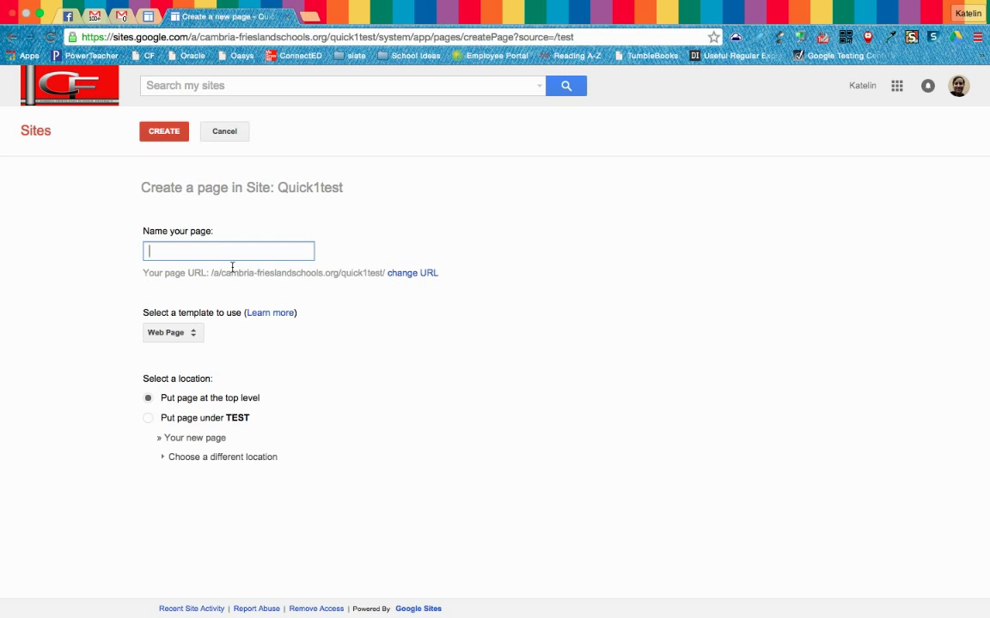
type("practice")
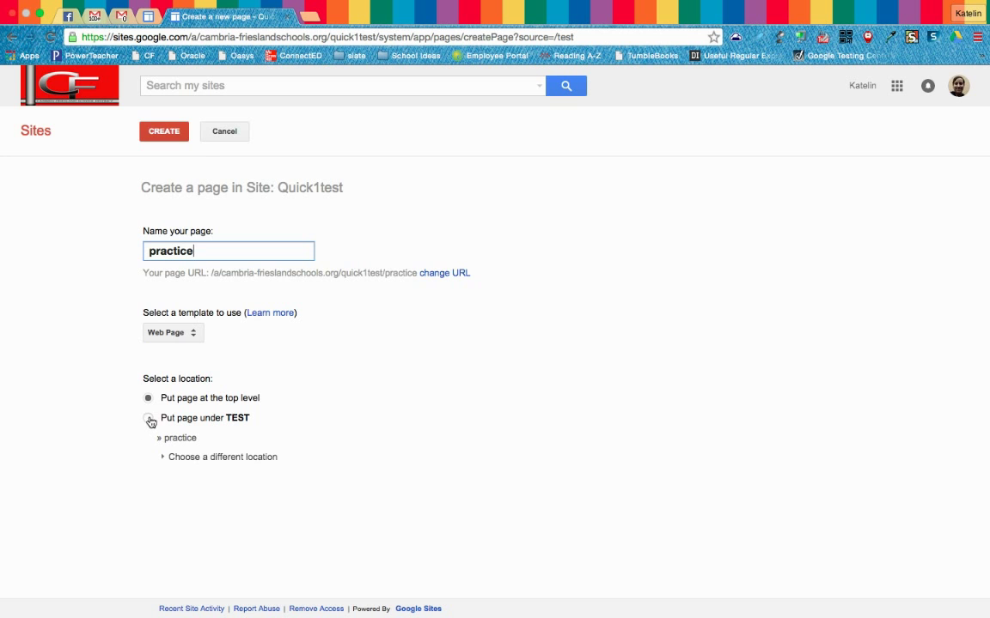
left_click(149, 418)
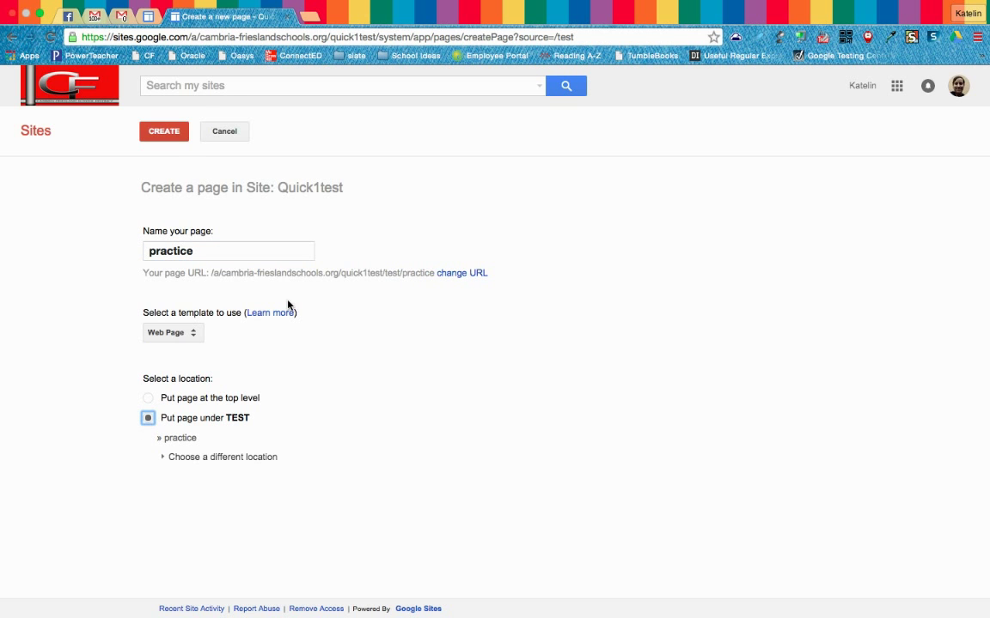
left_click(172, 134)
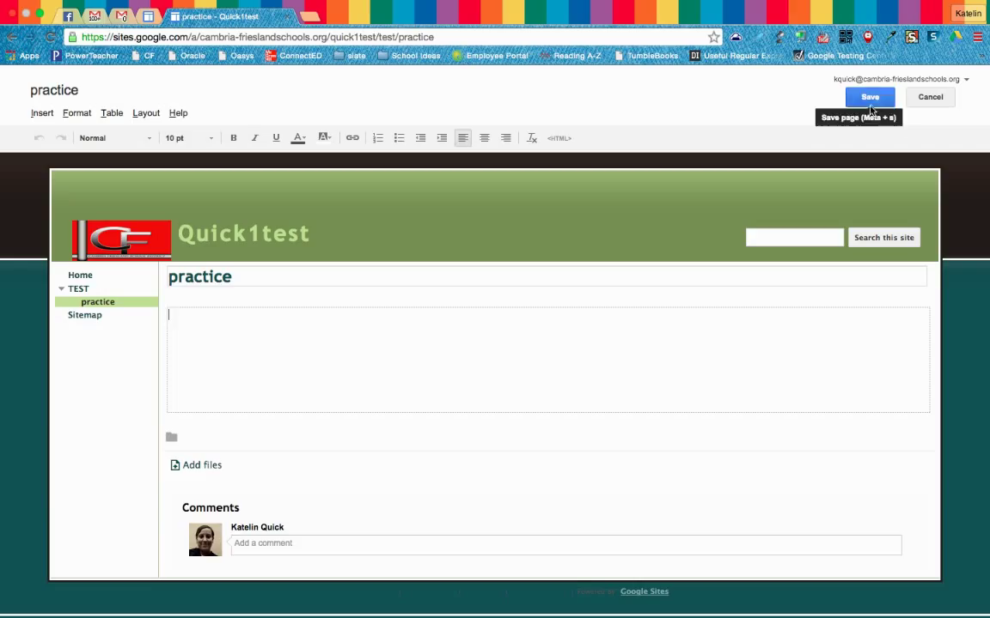
left_click(870, 109)
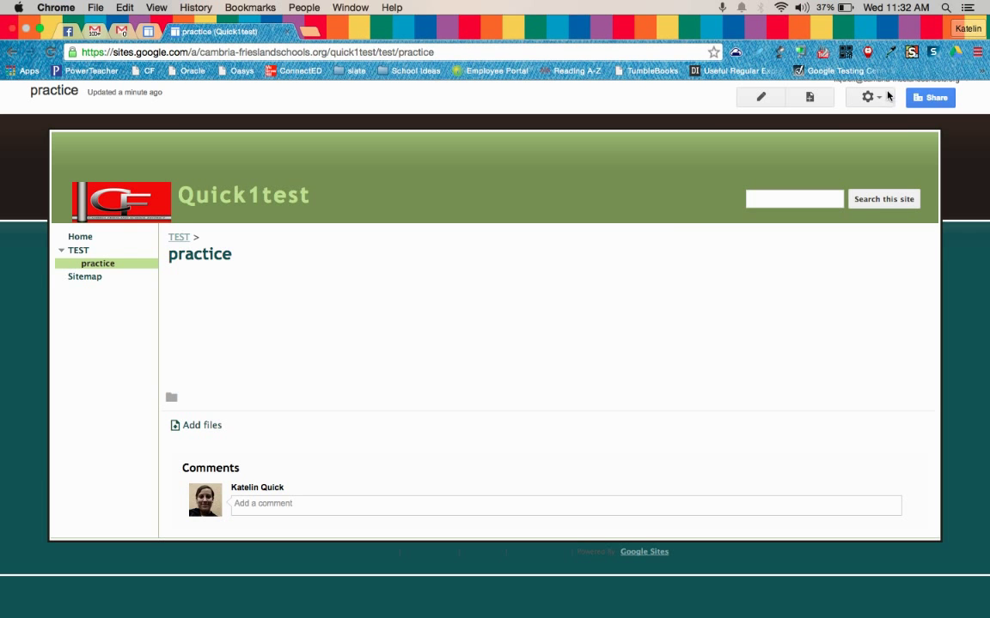
Step: Turn off attachments and comments in the practice page's settings and save them
left_click(877, 100)
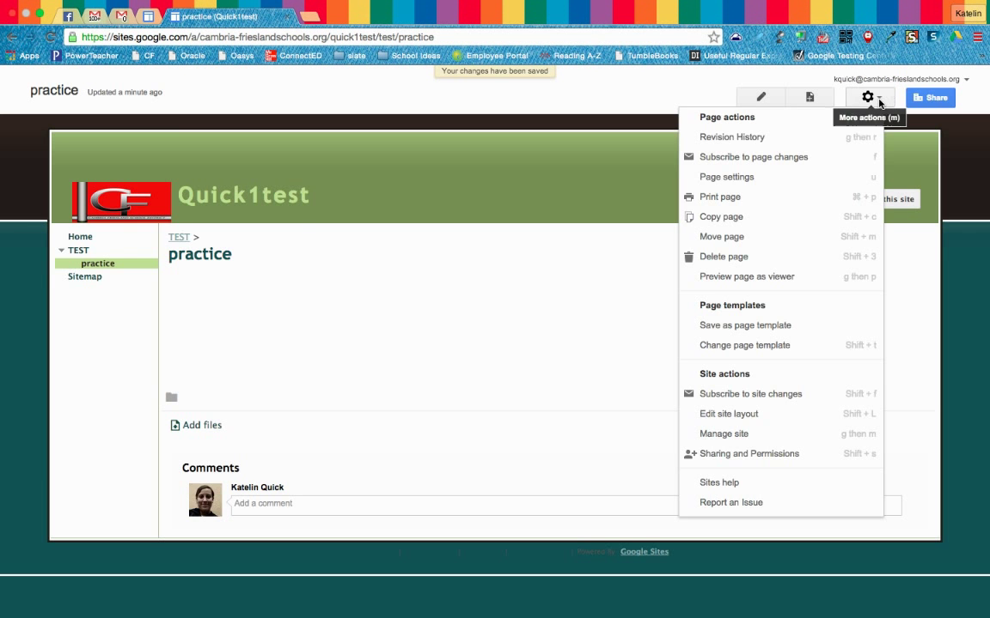
left_click(746, 178)
left_click(426, 253)
left_click(395, 267)
left_click(393, 277)
left_click(354, 468)
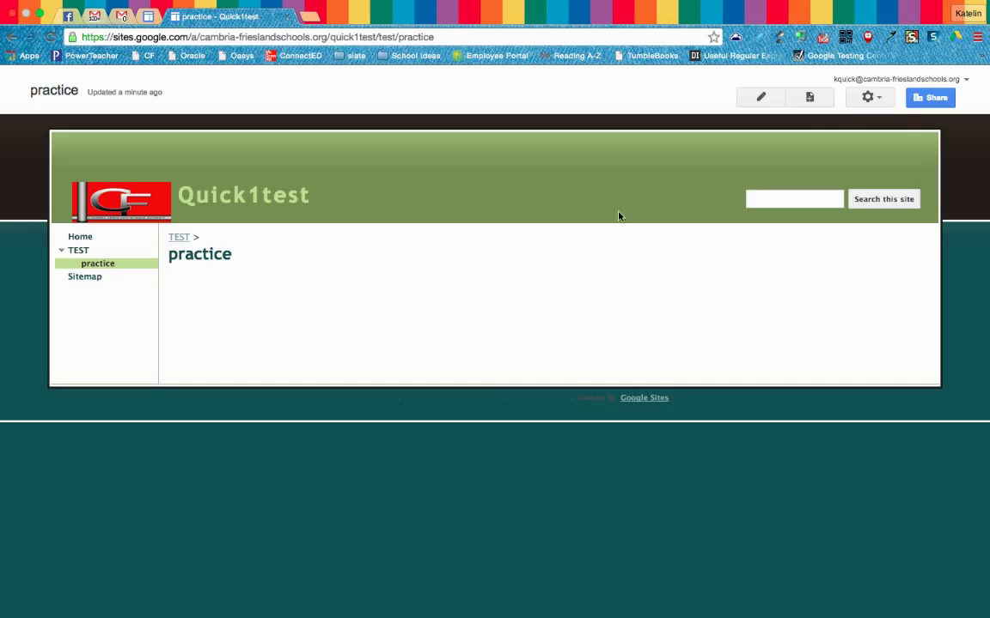
Step: Delete the practice page from the site and confirm the deletion
left_click(870, 98)
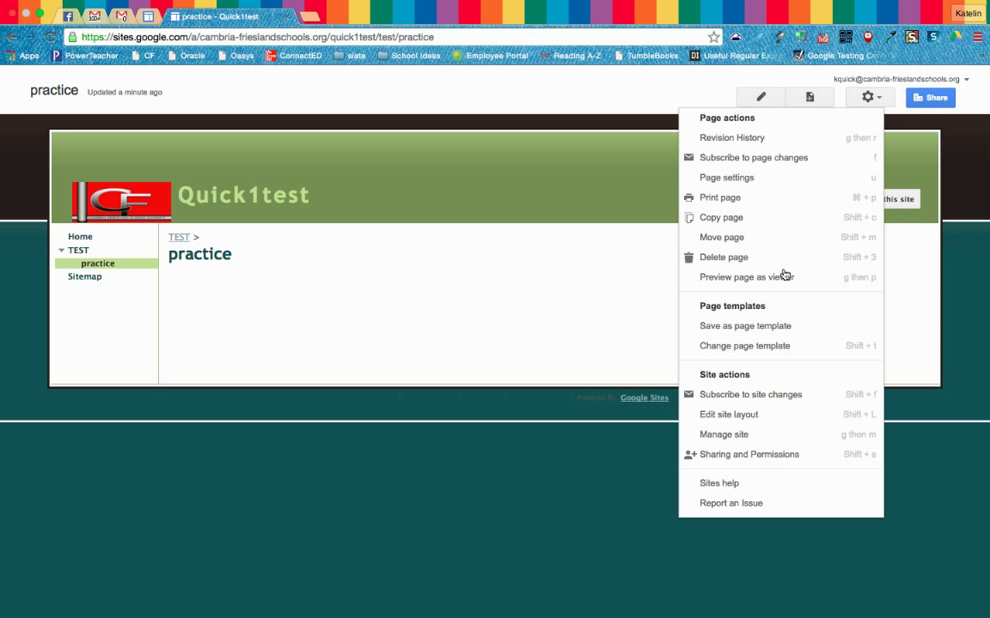
left_click(724, 258)
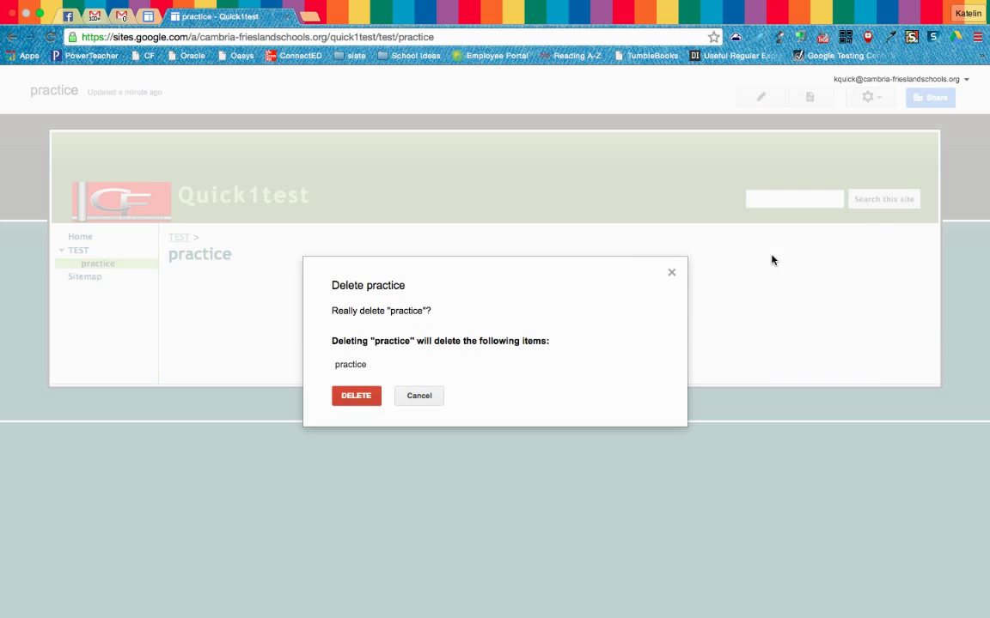
left_click(351, 399)
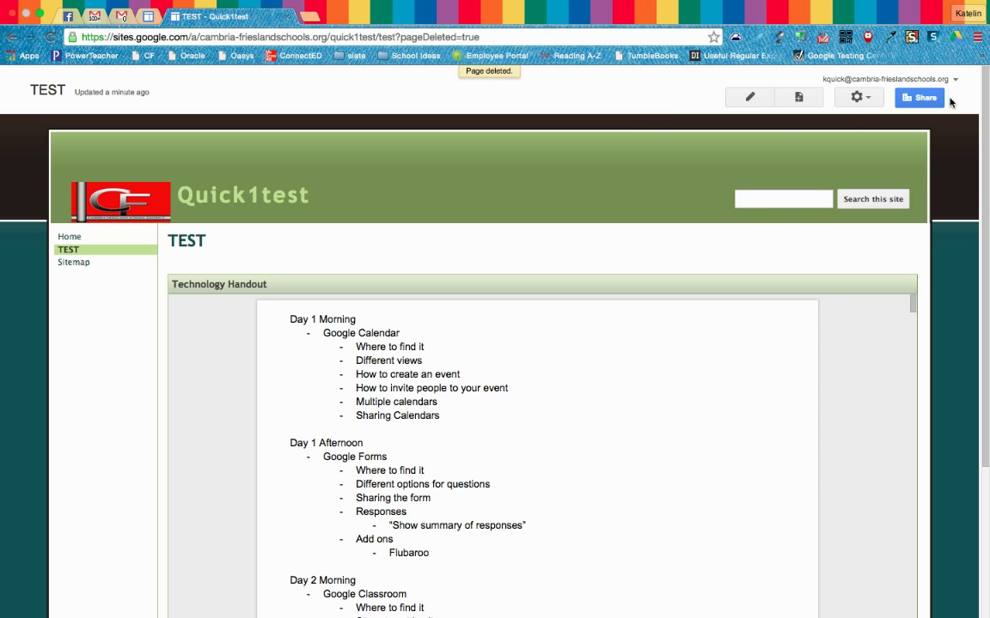
Step: Change the site's sharing access to "Off - Specific people" and save the setting
left_click(919, 98)
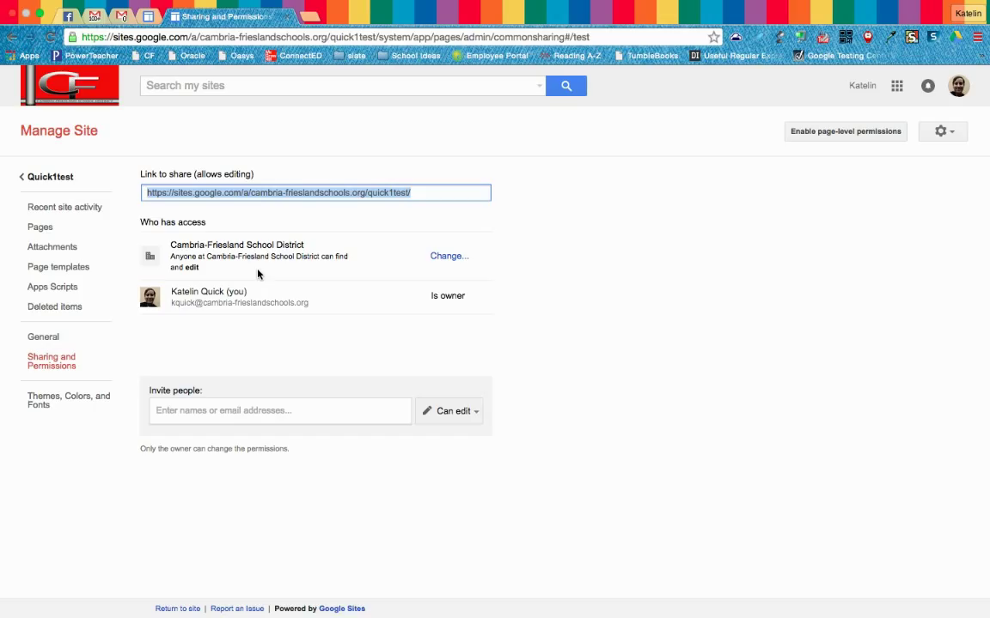
left_click(457, 258)
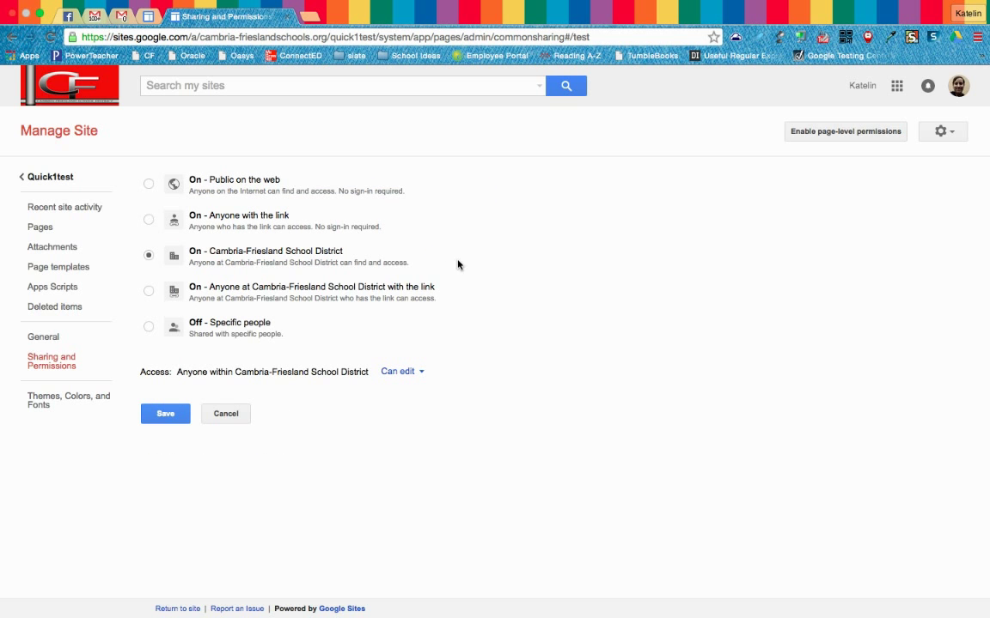
left_click(149, 328)
left_click(164, 386)
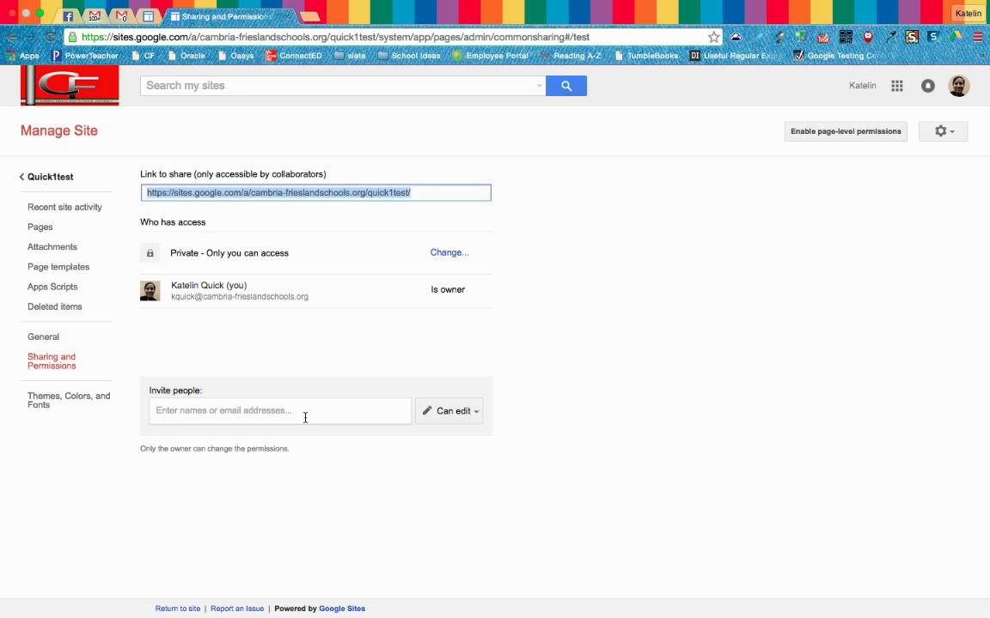
Step: Open the access-level choices for people invited to the site
left_click(476, 412)
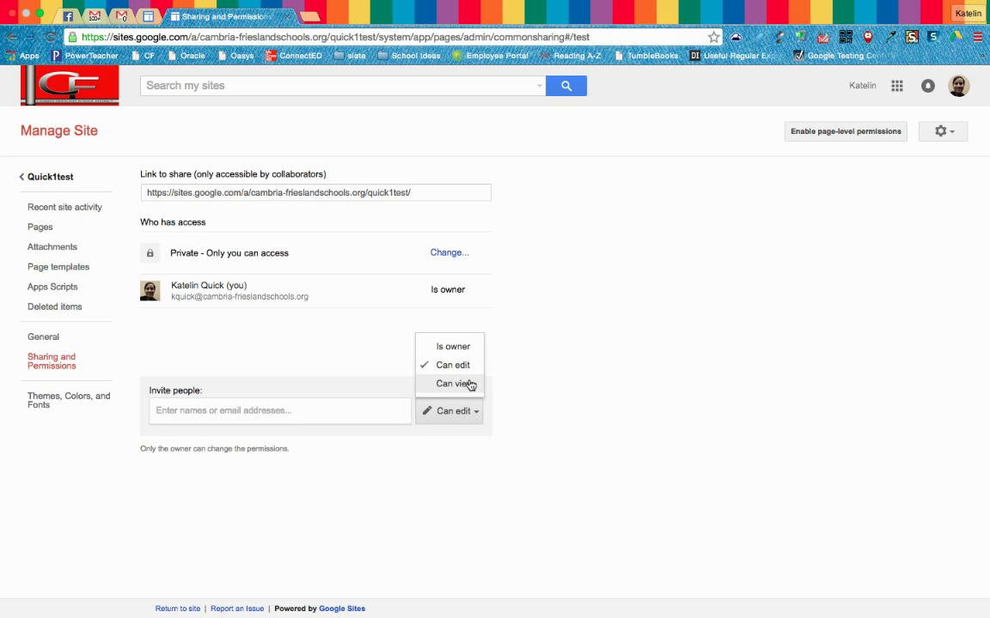